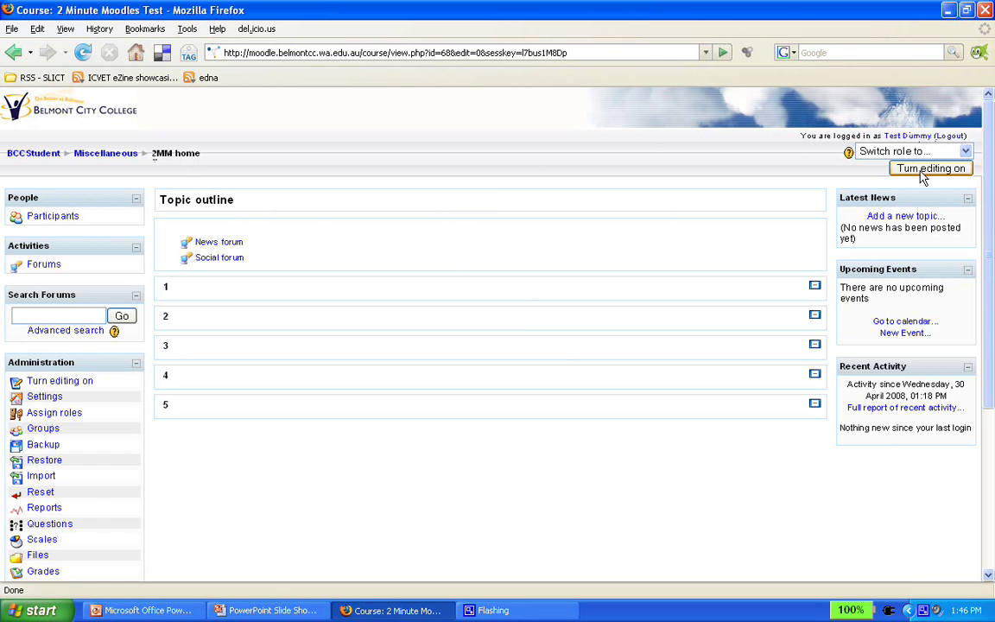
# Turn on editing mode for the course page.
pyautogui.click(923, 171)
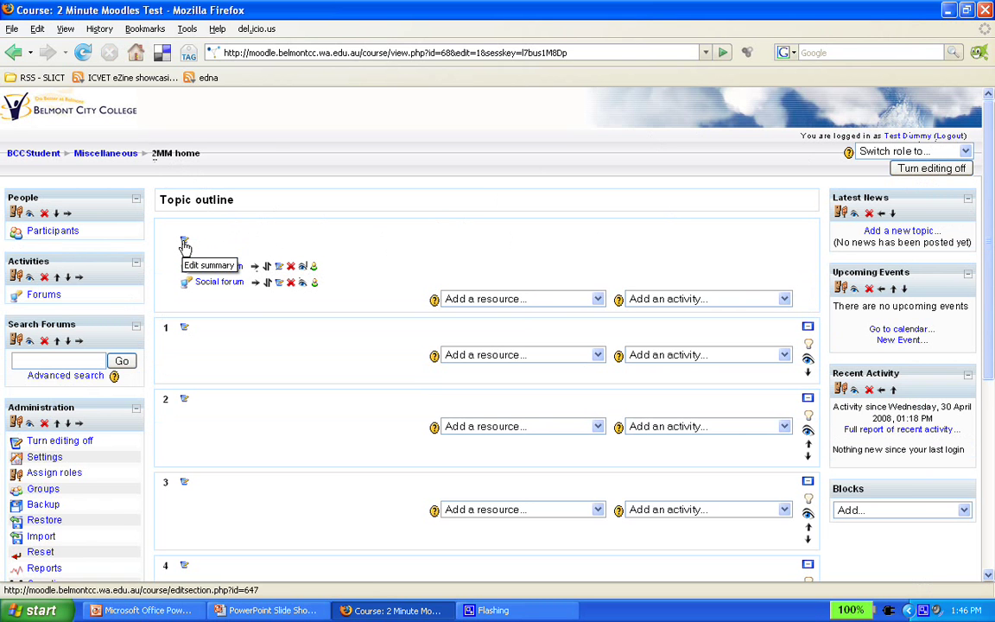
# Give topic 0 the summary 'Welcome to 2 Minute Moodles' in black and save it.
pyautogui.click(185, 245)
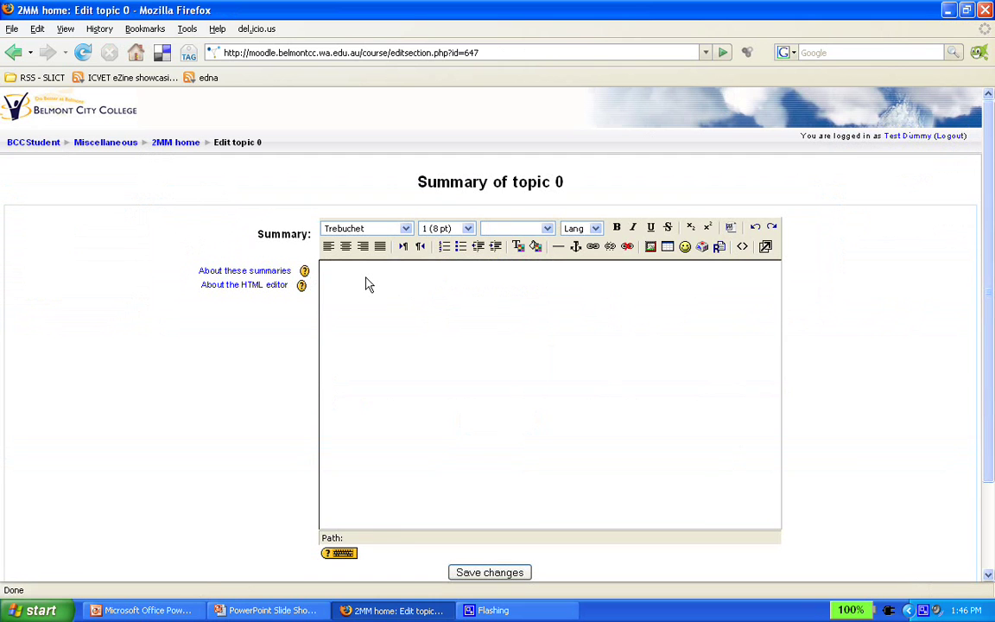
pyautogui.click(368, 284)
pyautogui.write('Welcome ')
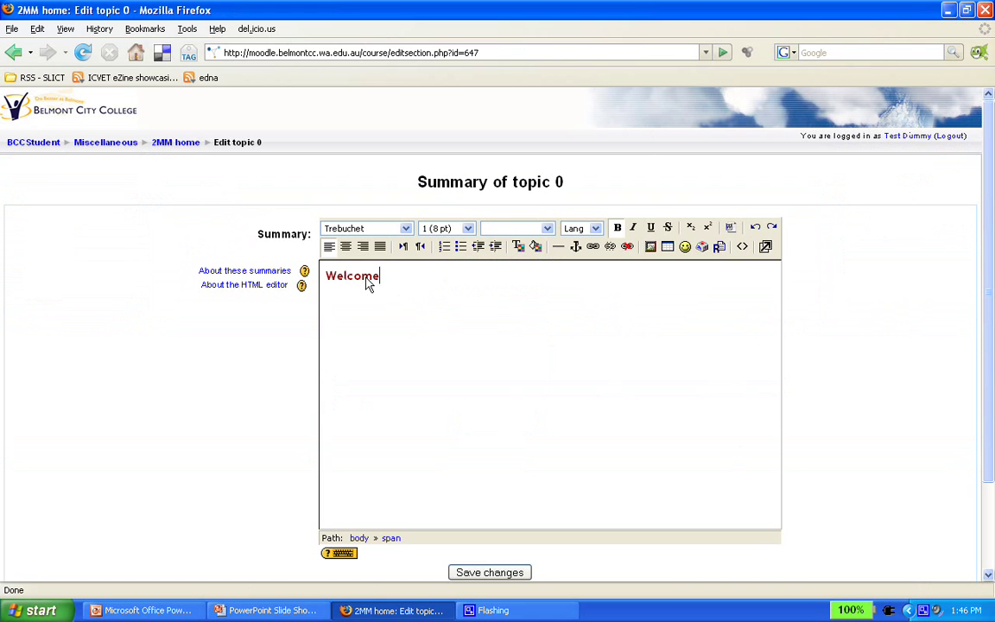
pyautogui.write('to ')
pyautogui.write('2 Minute ')
pyautogui.write('Moodles')
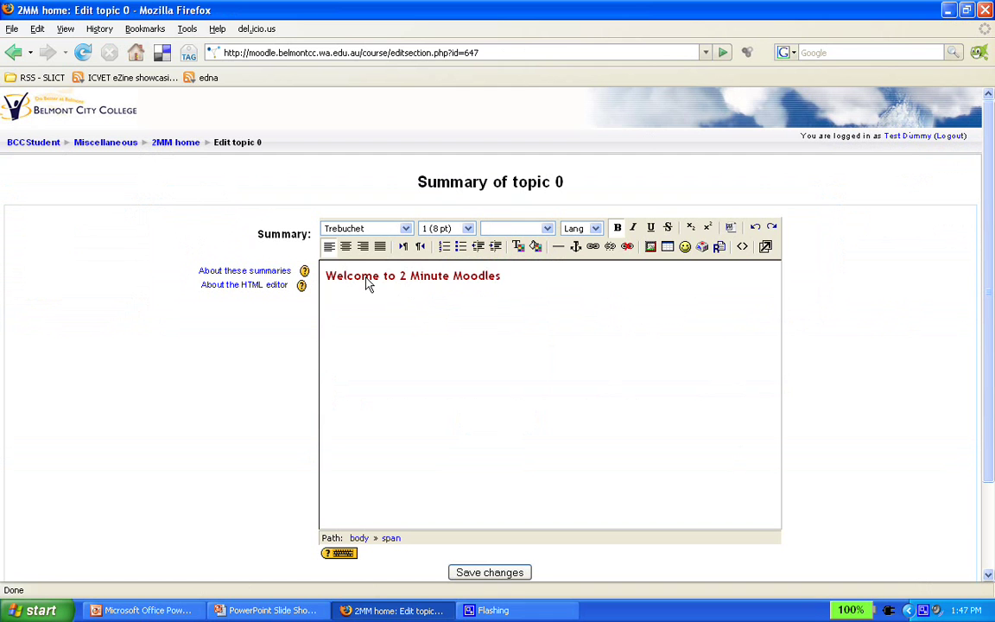
pyautogui.press('Return')
pyautogui.moveTo(500, 276); pyautogui.dragTo(325, 276)
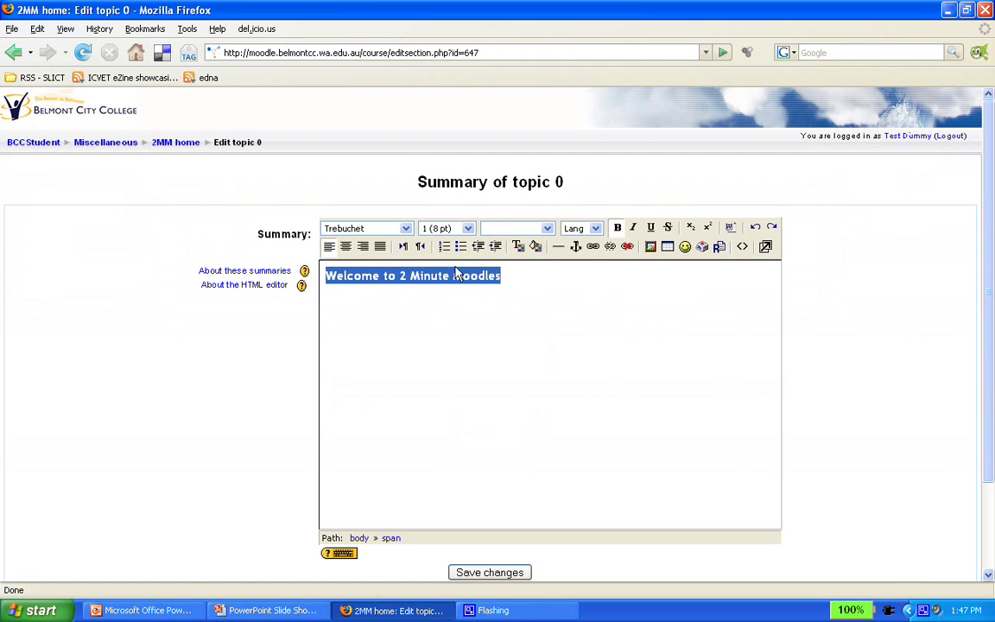
pyautogui.click(522, 246)
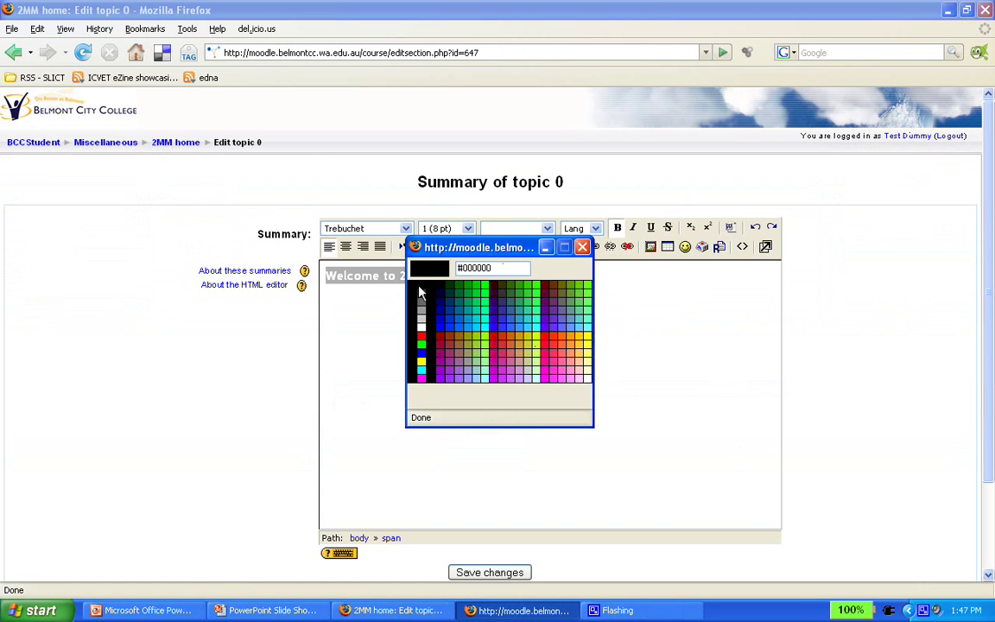
pyautogui.click(420, 294)
pyautogui.click(518, 286)
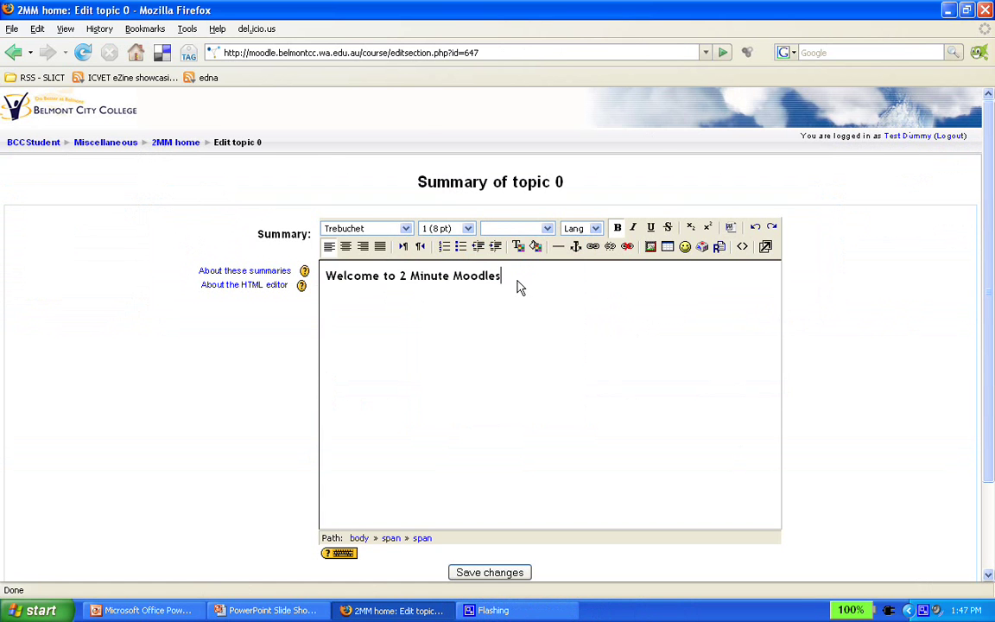
pyautogui.scroll(-2, 529, 373)
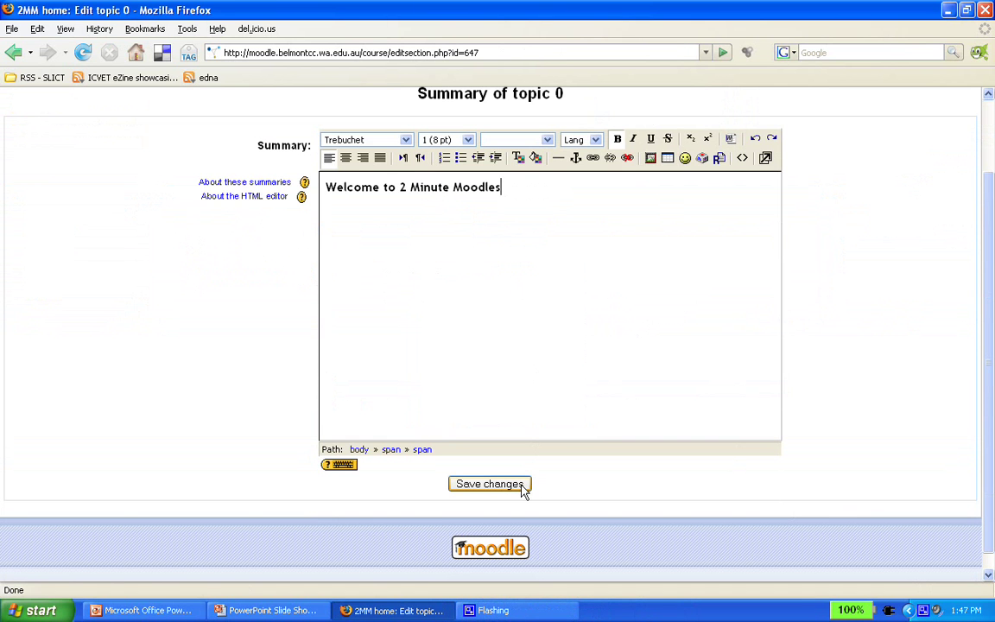
pyautogui.click(489, 483)
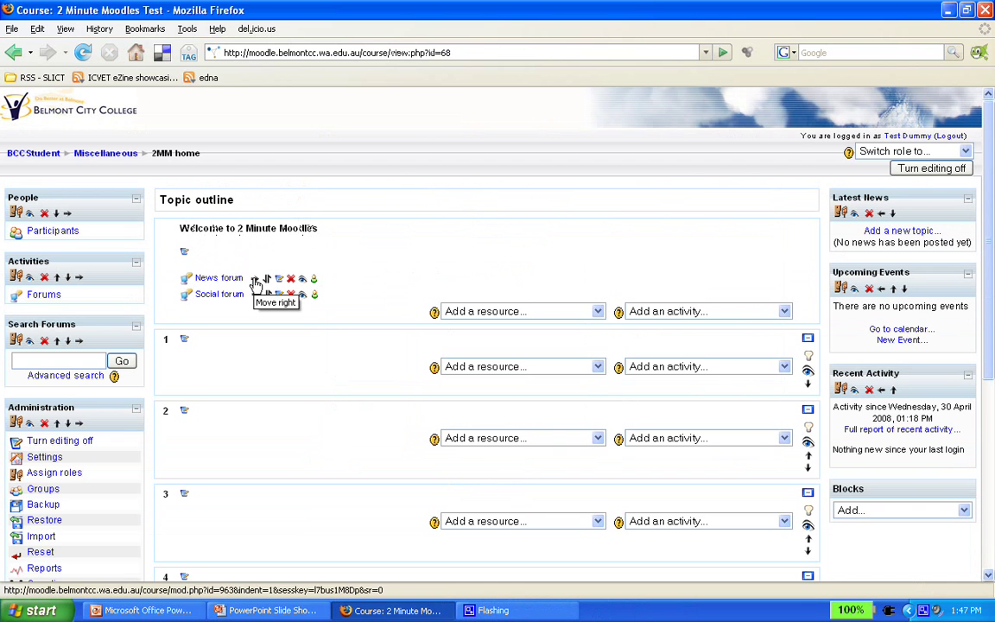
# Indent the News forum one level to the right in topic 0.
pyautogui.click(255, 282)
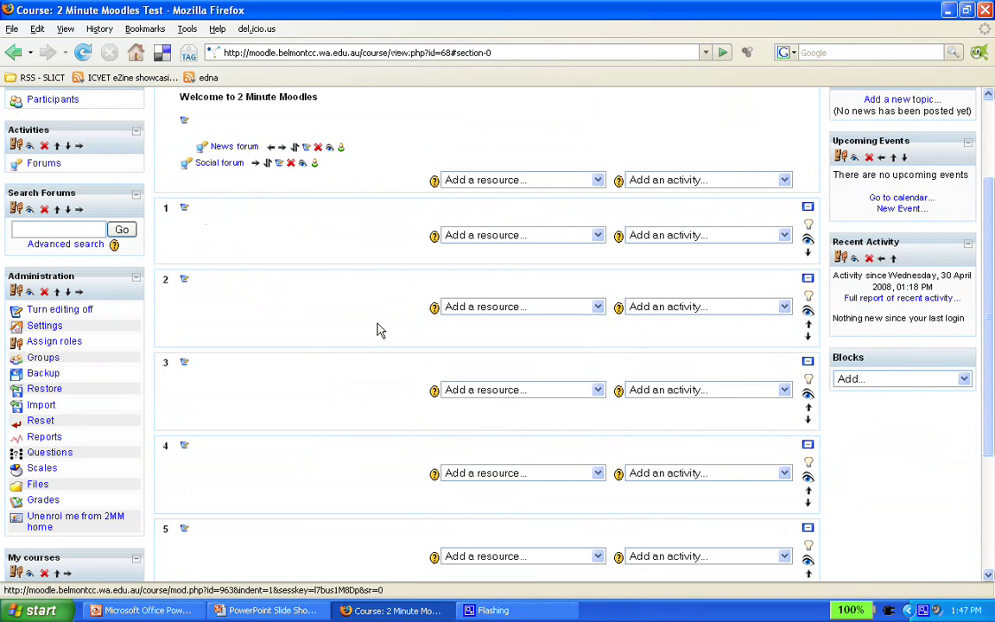
# Remove the News forum indent and move the Social forum into topic 1.
pyautogui.click(271, 149)
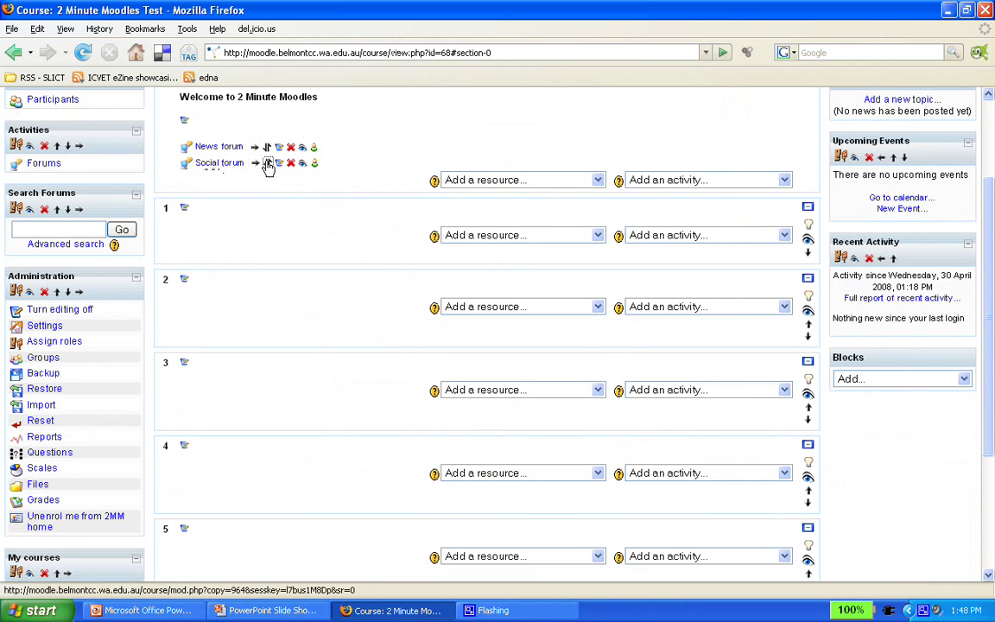
pyautogui.click(269, 166)
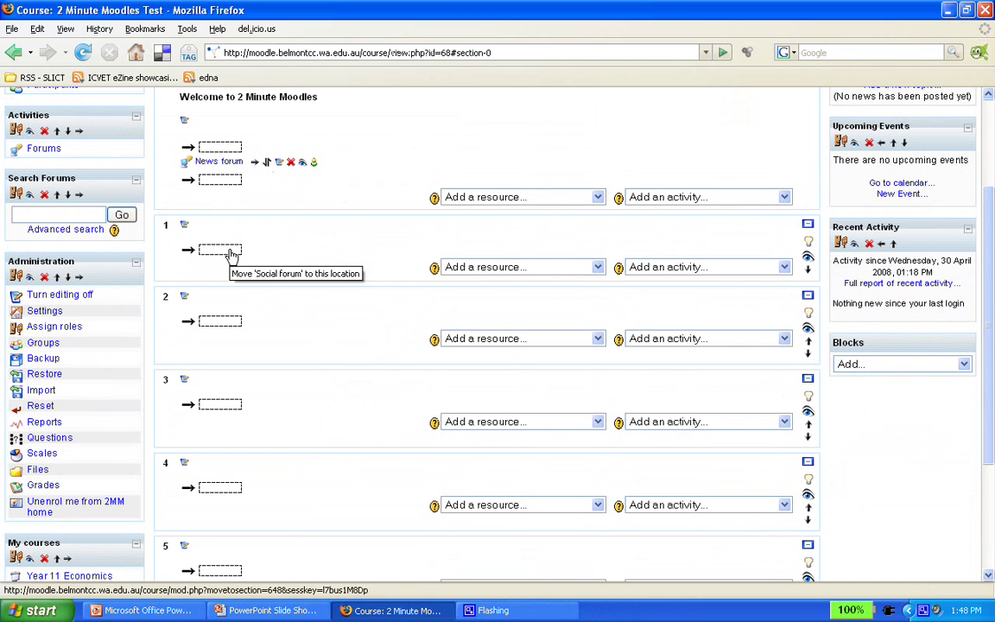
pyautogui.click(231, 253)
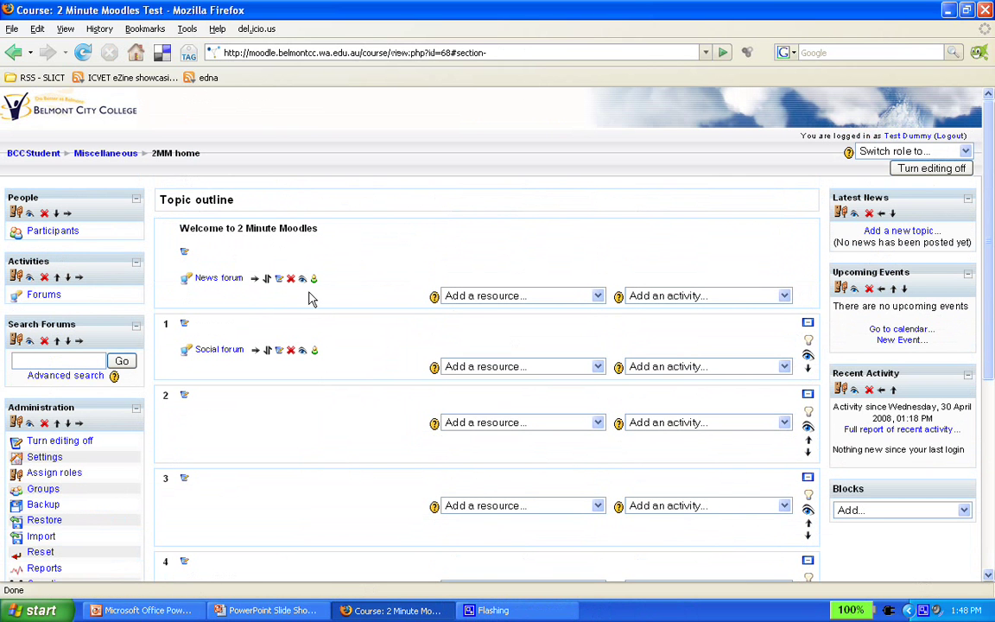
pyautogui.click(279, 350)
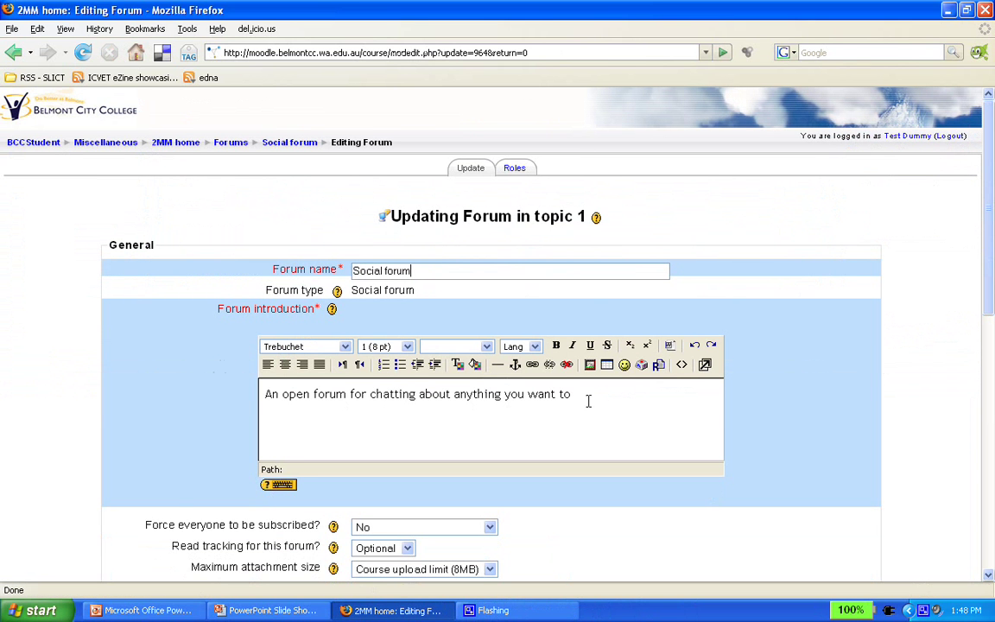
pyautogui.scroll(-5, 604, 407)
pyautogui.scroll(-5, 607, 407)
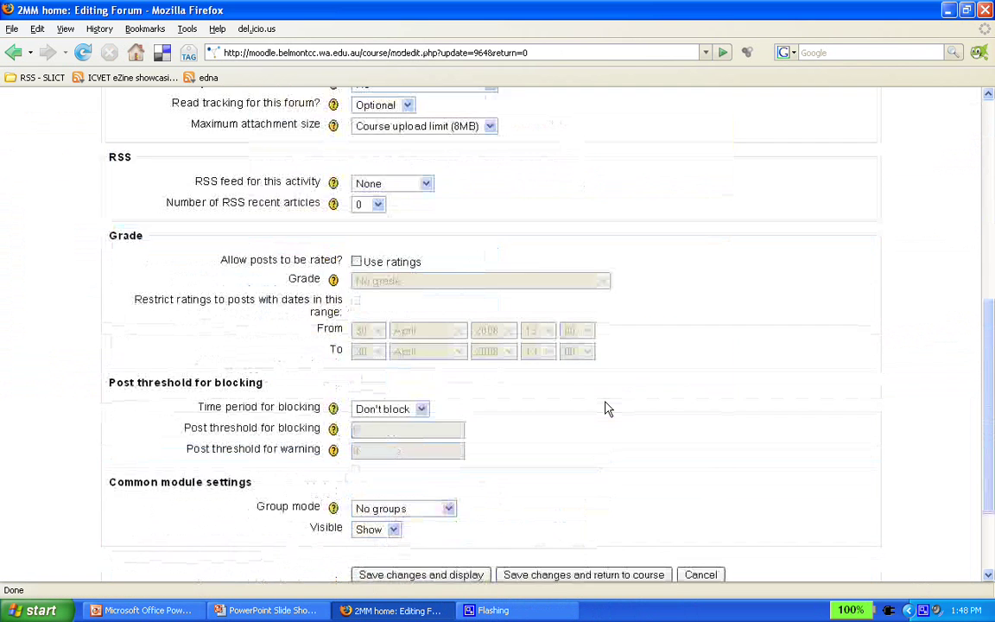
pyautogui.scroll(-3, 607, 408)
pyautogui.scroll(4, 607, 407)
pyautogui.scroll(6, 607, 407)
pyautogui.scroll(4, 607, 407)
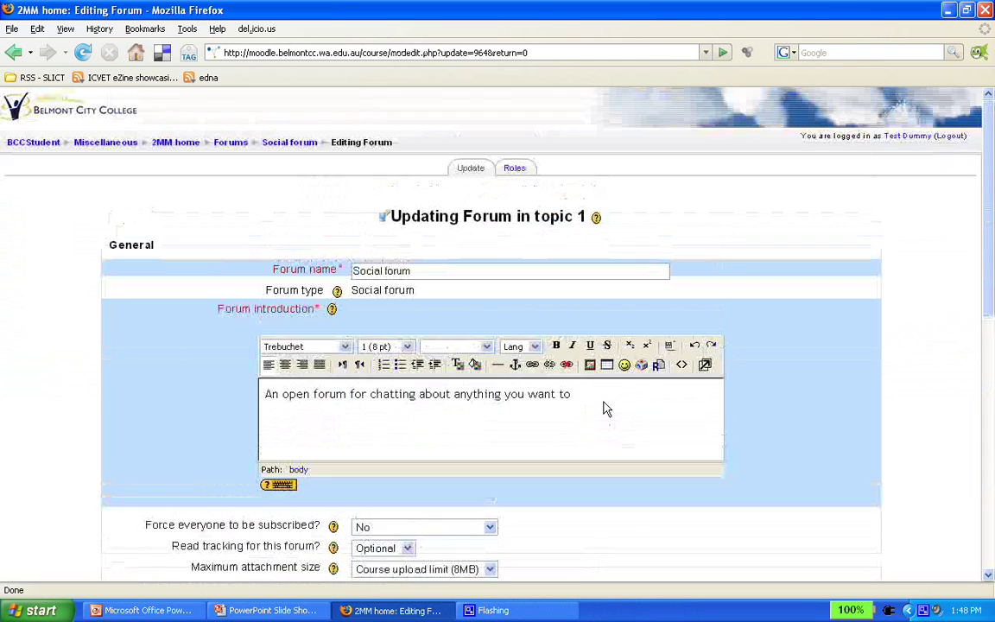
pyautogui.click(178, 145)
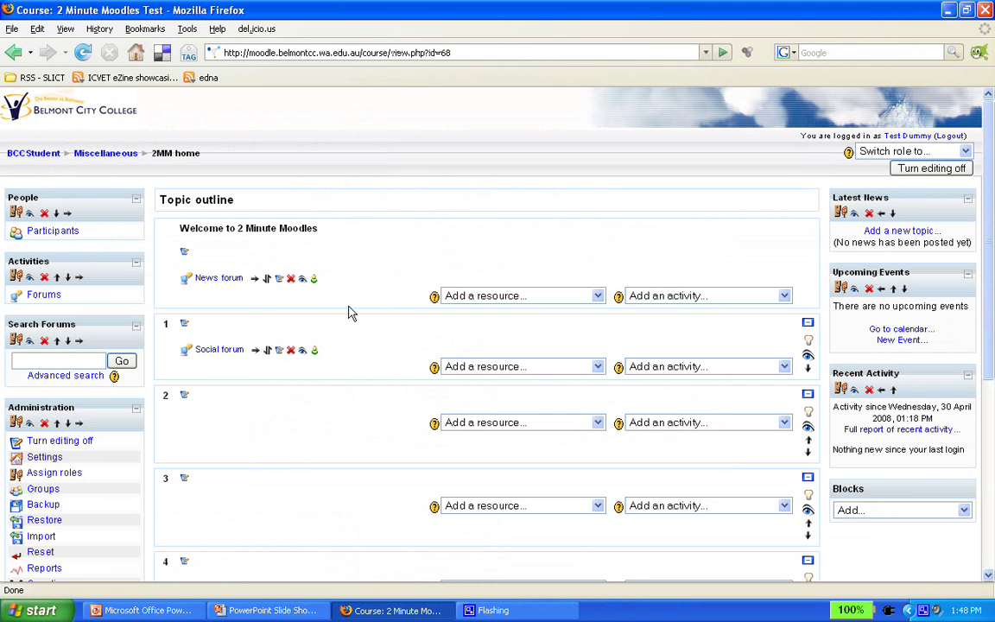
pyautogui.click(291, 352)
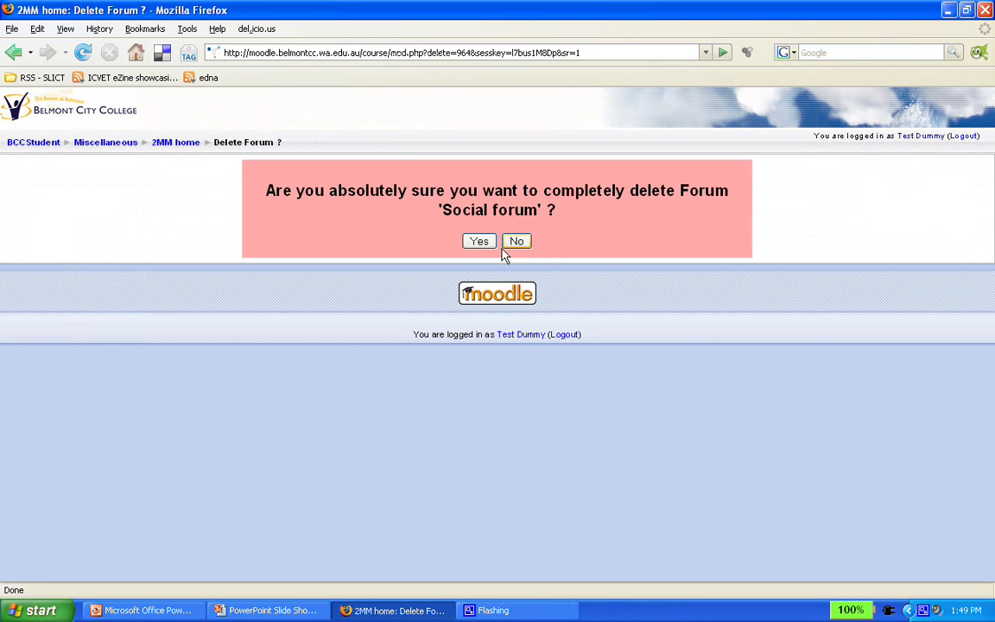
pyautogui.click(520, 244)
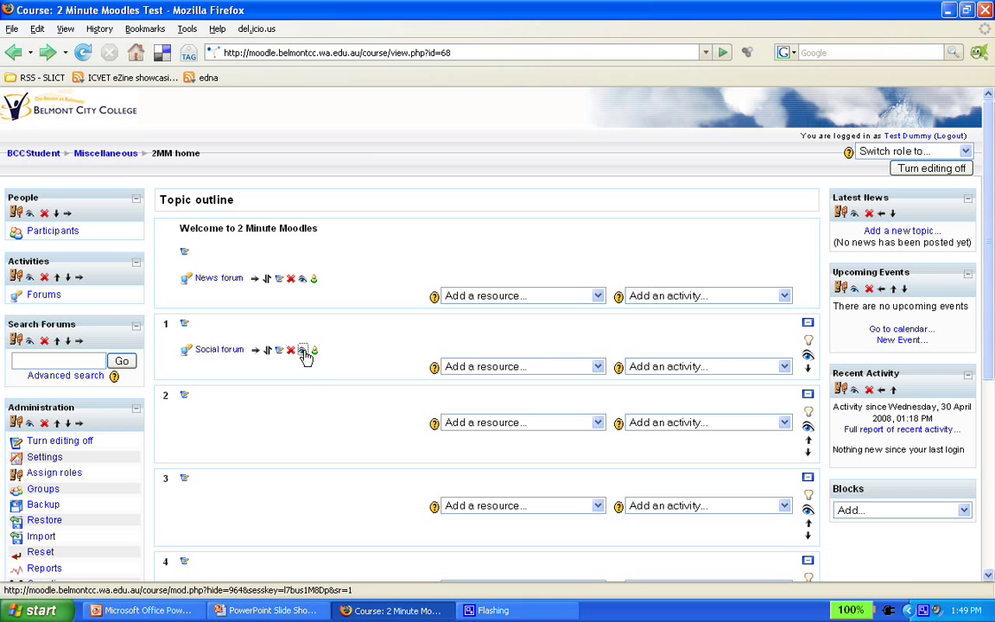
# Hide the Social forum in topic 1 from students.
pyautogui.click(304, 354)
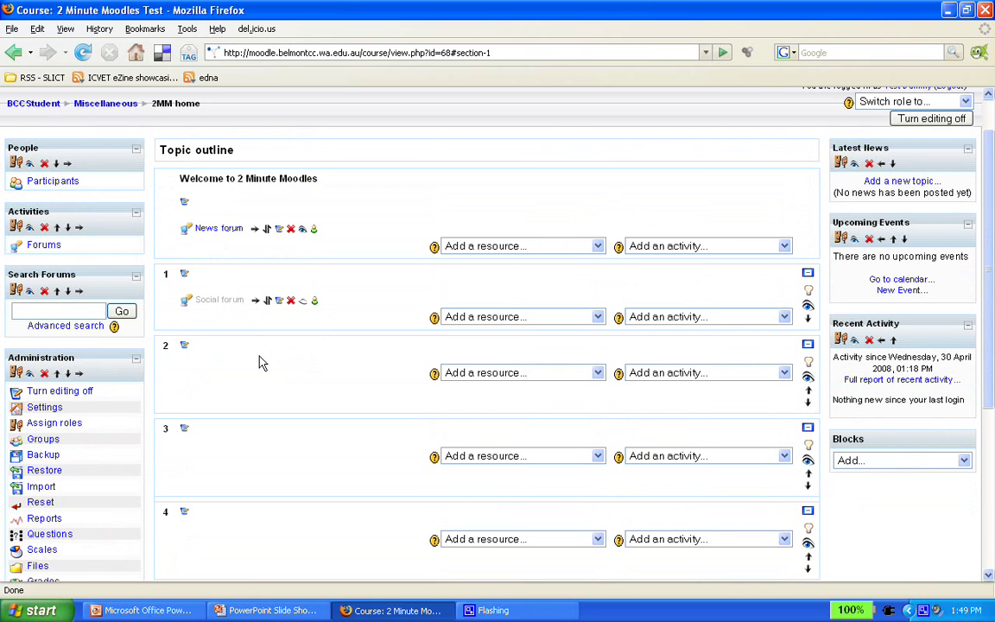
pyautogui.scroll(1, 260, 359)
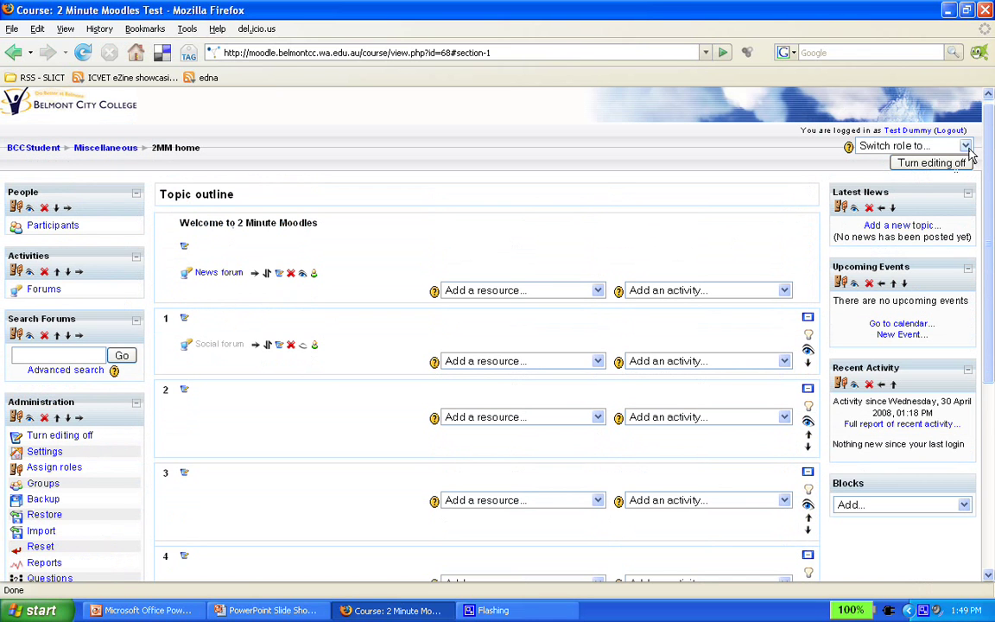
# Preview the course as a Student, then return to the normal role.
pyautogui.click(967, 149)
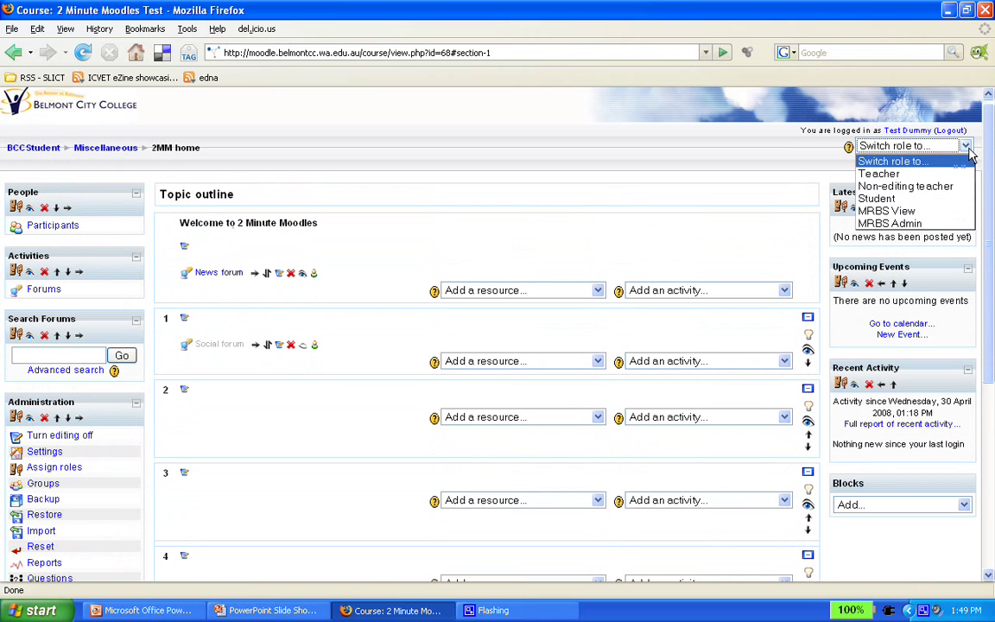
pyautogui.click(889, 197)
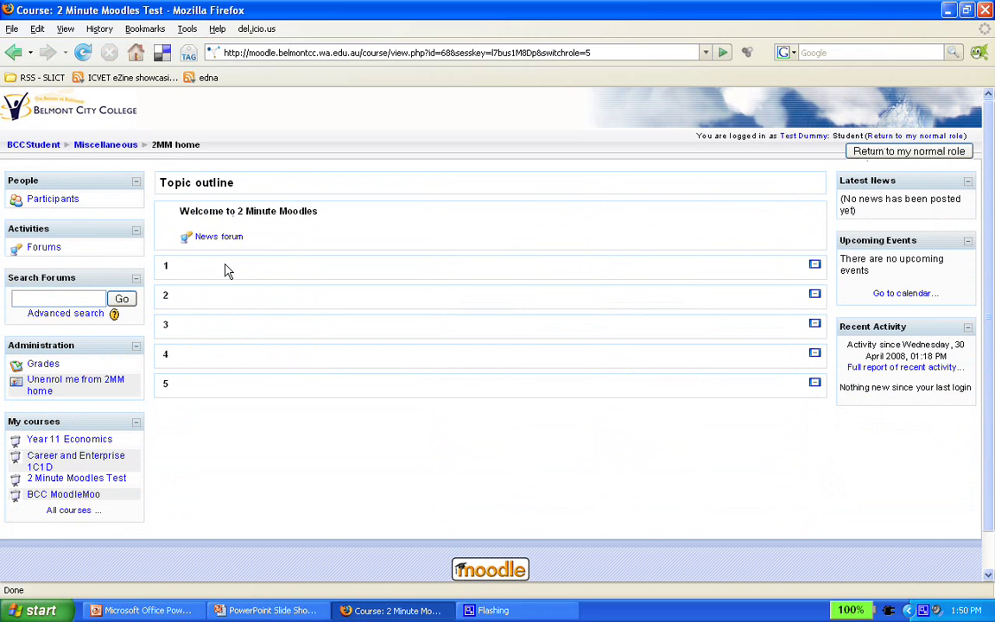
pyautogui.click(890, 155)
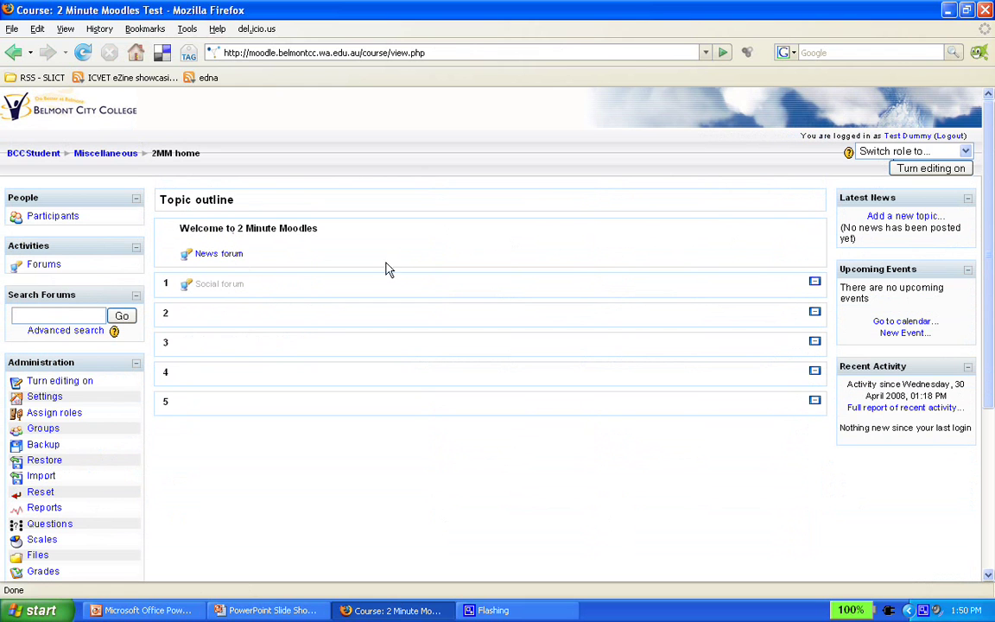
pyautogui.click(236, 291)
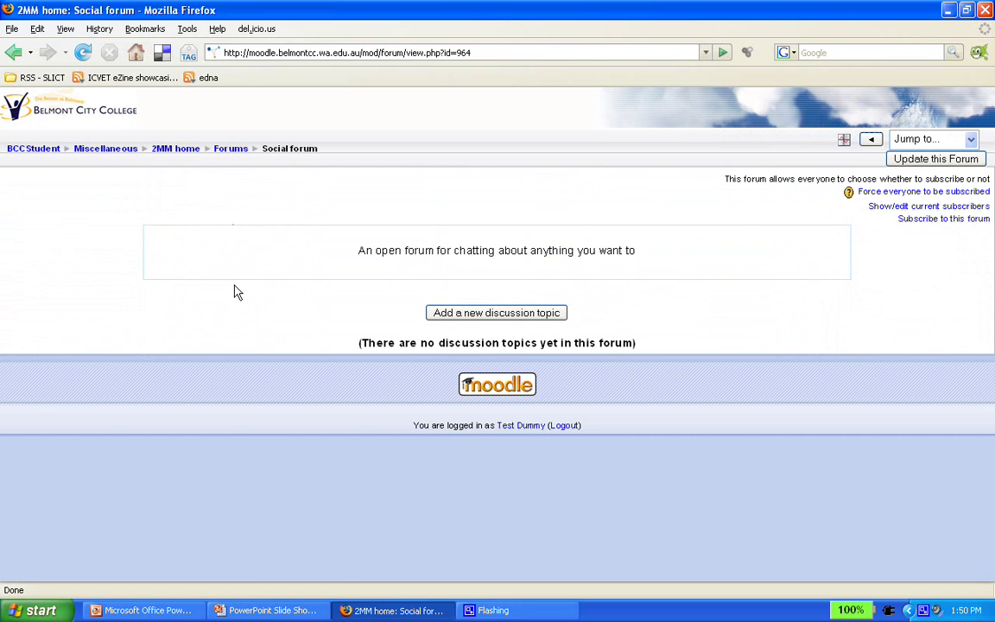
pyautogui.click(190, 155)
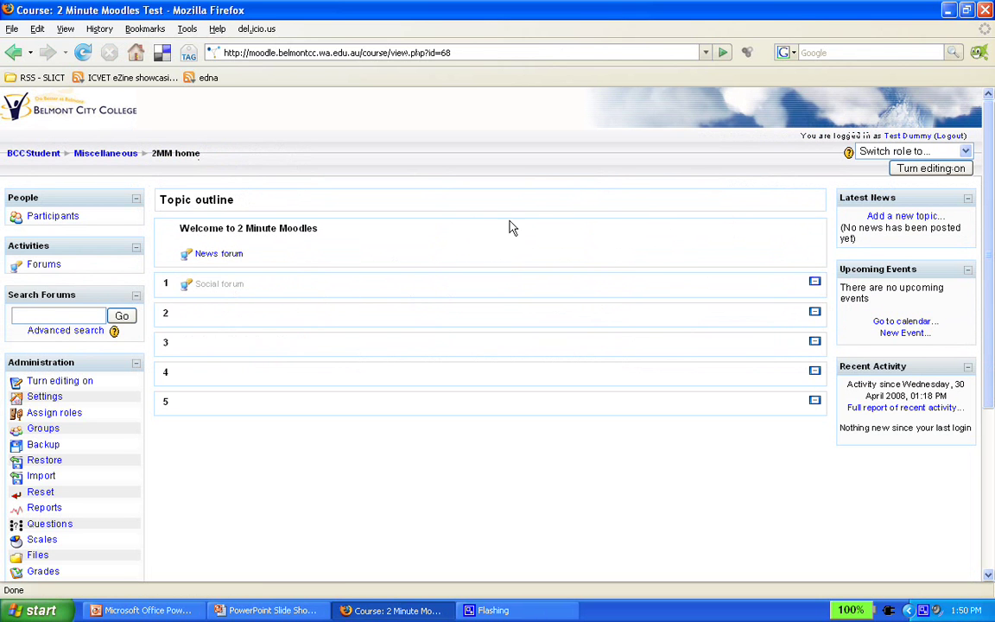
# Turn course editing back on.
pyautogui.click(918, 172)
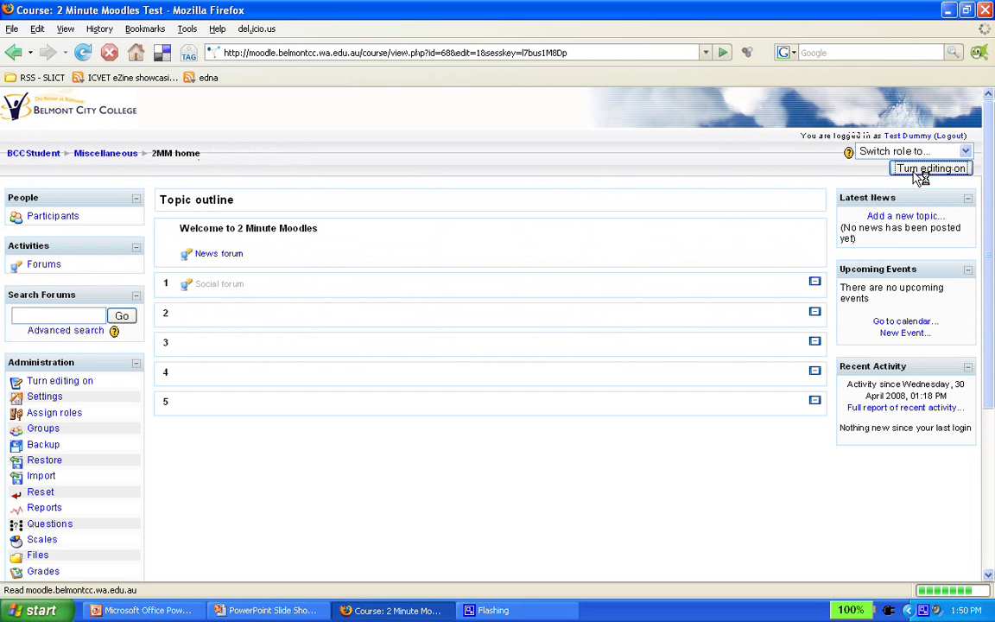